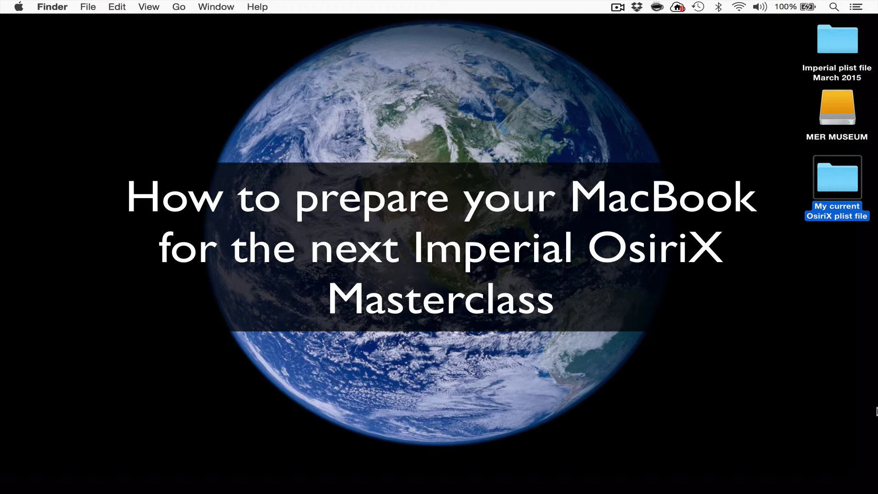
- Check the 'My current OsiriX plist file' and 'Imperial plist file March 2015' desktop folders
left_click(854, 302)
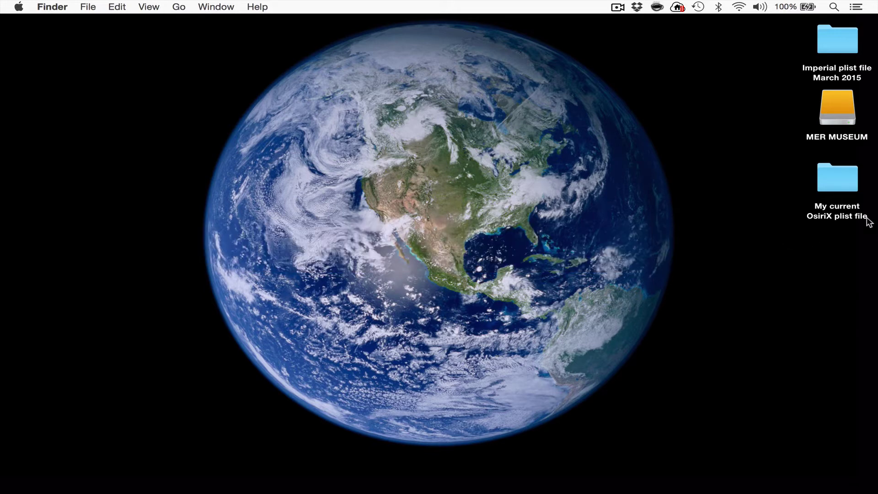
double_click(841, 173)
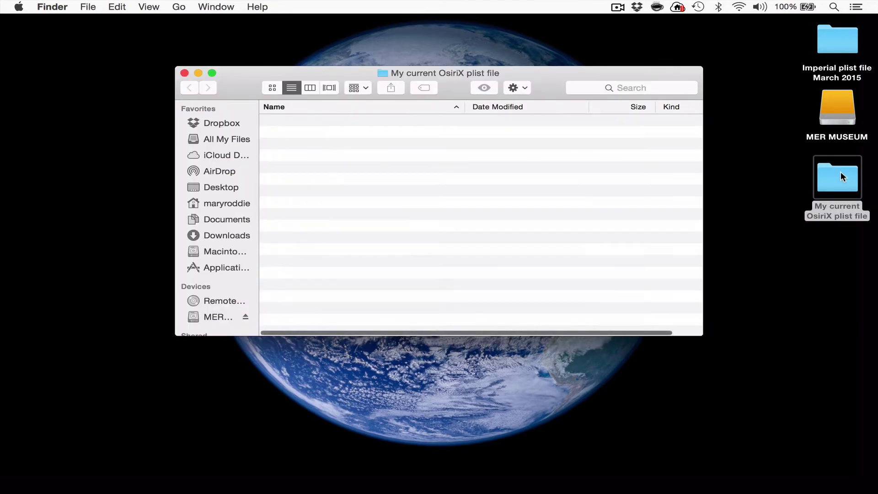
left_click(185, 74)
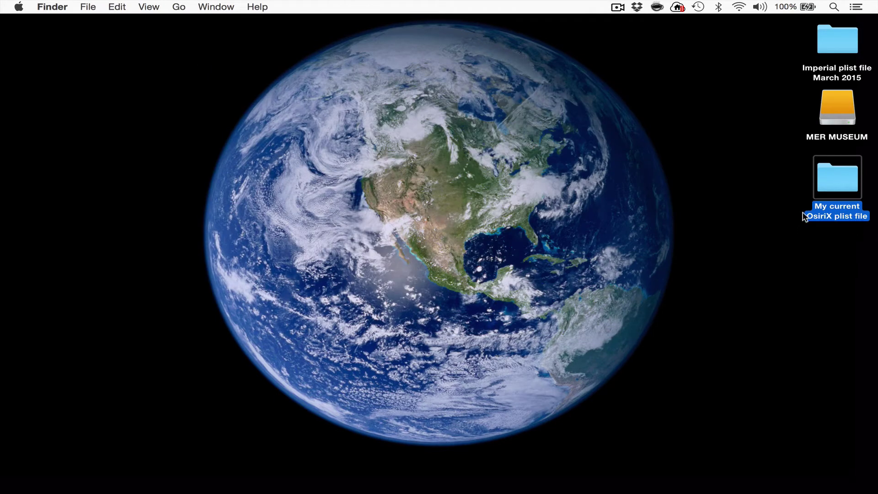
left_click(813, 252)
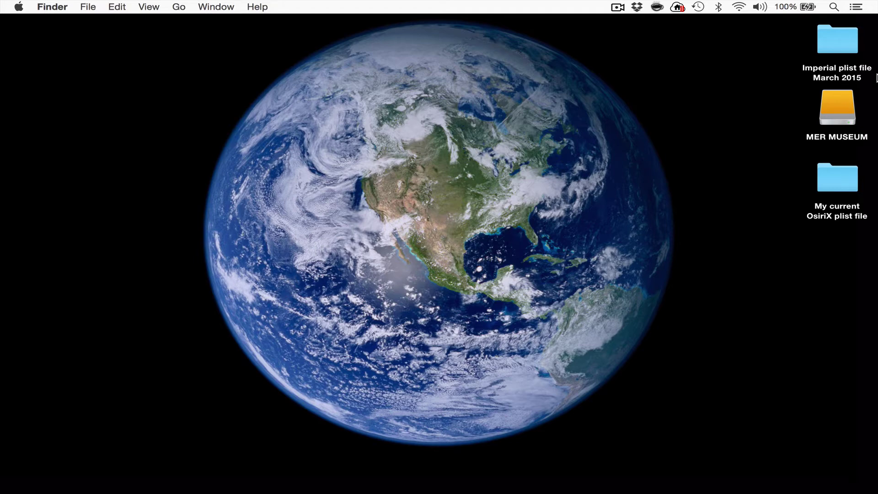
double_click(844, 45)
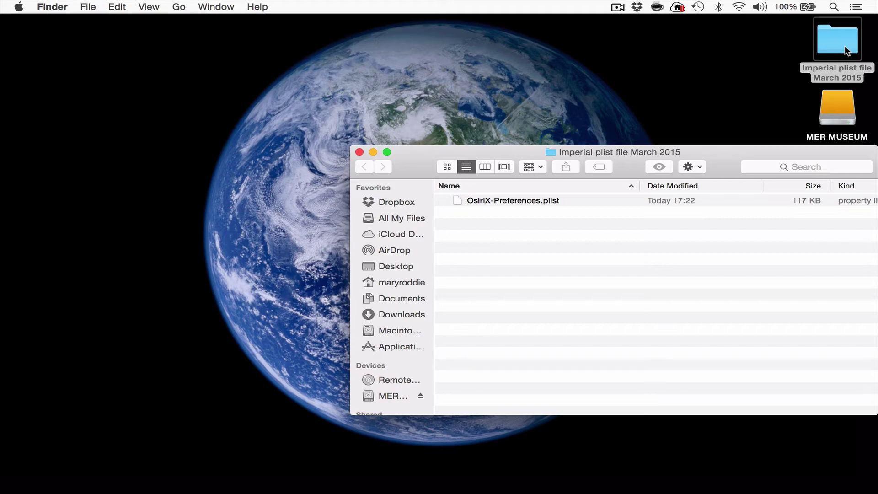
left_click(359, 153)
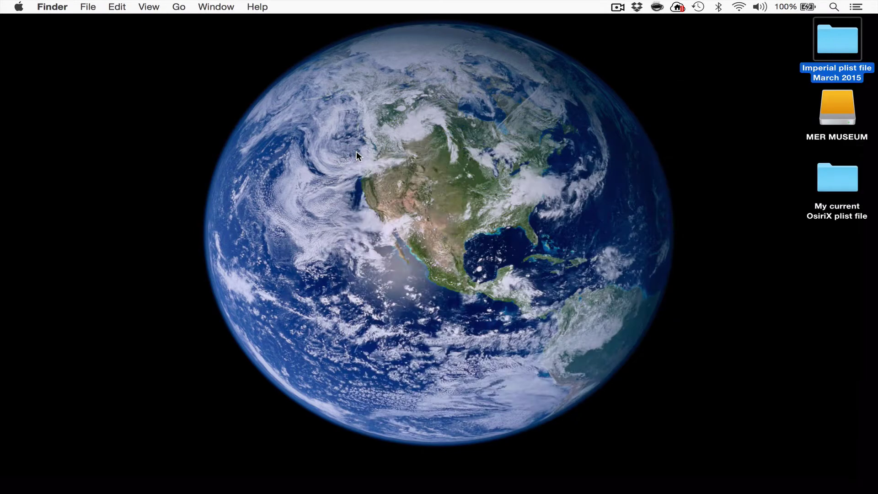
key("super+shift+2")
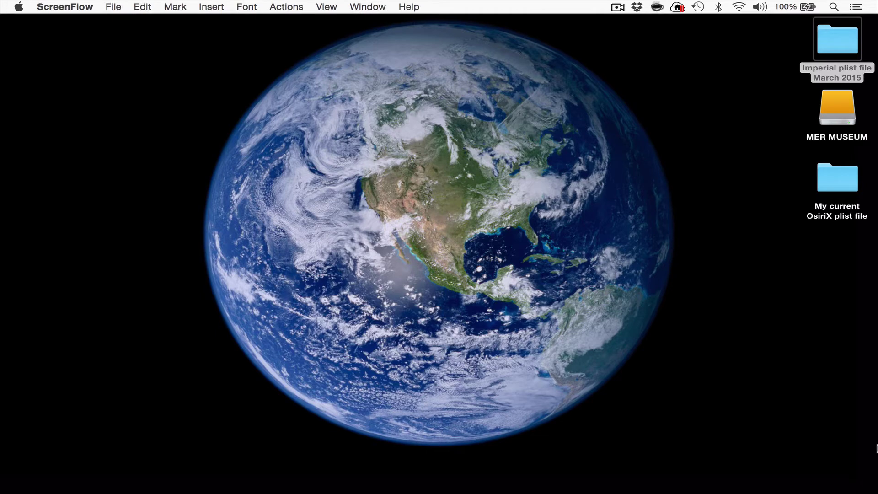
- Launch OsiriX, view its About window and dismiss it, then bring up Preferences
mouse_move(421, 490)
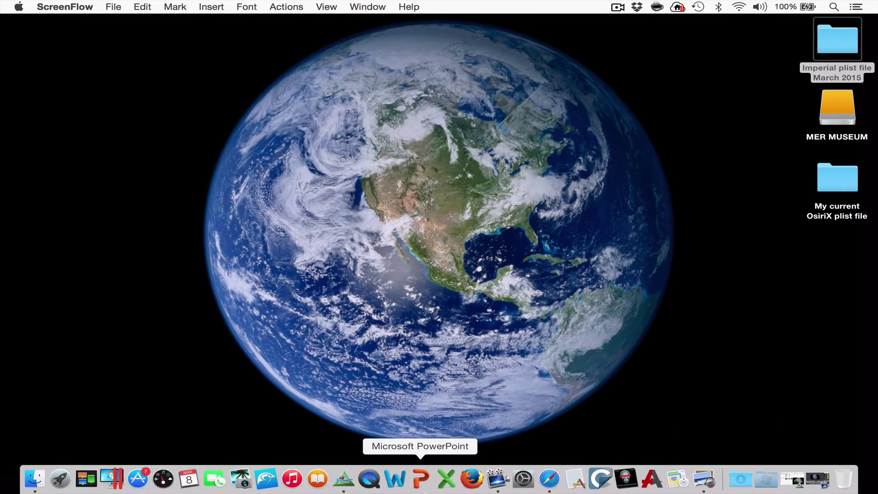
left_click(341, 487)
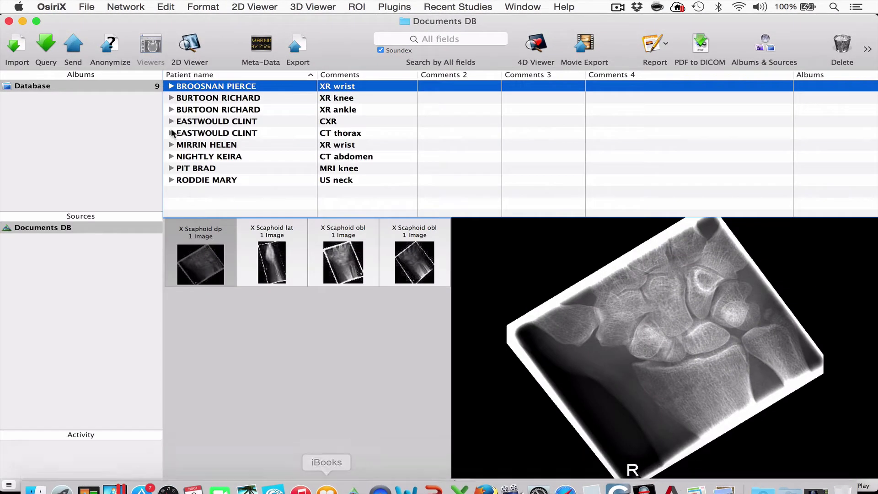
left_click(52, 7)
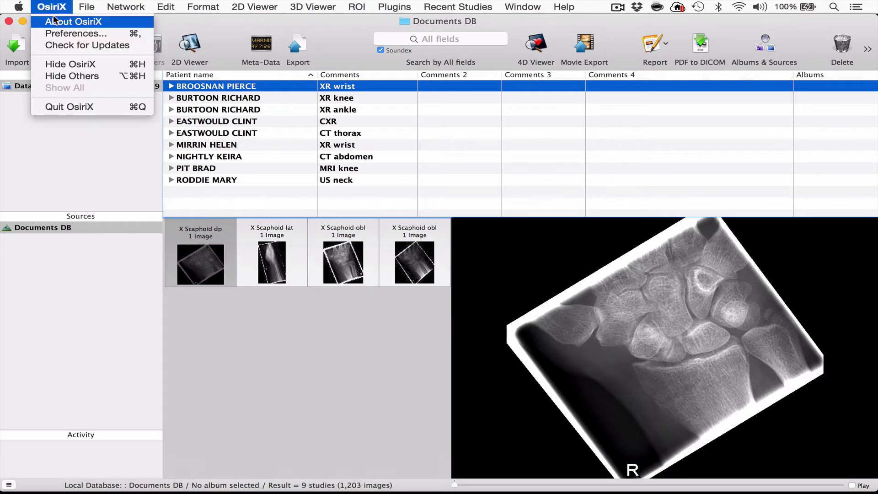
left_click(54, 21)
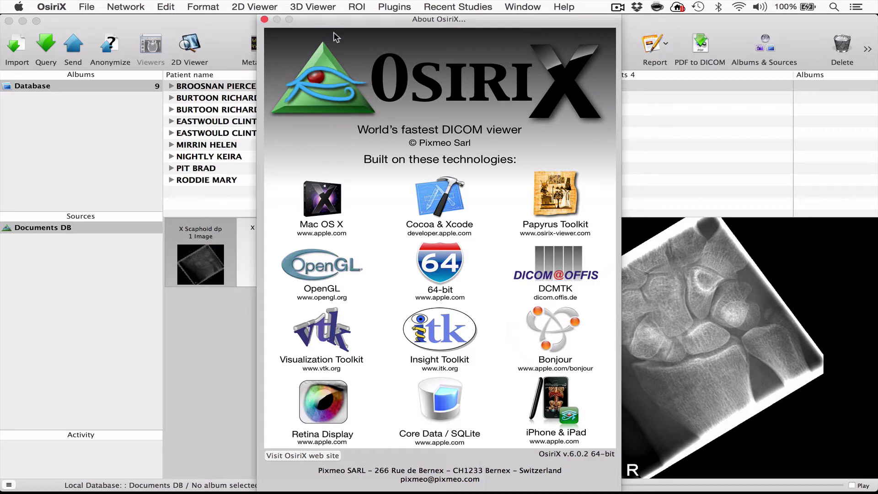
left_click(264, 19)
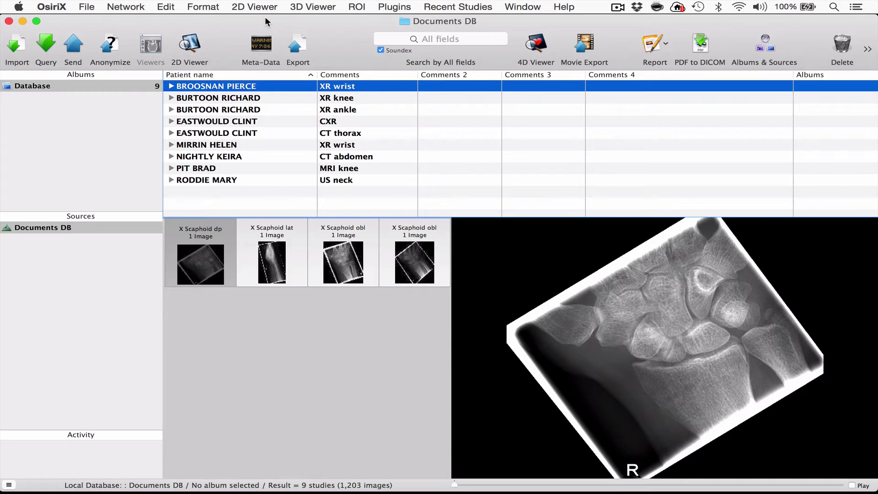
left_click(49, 8)
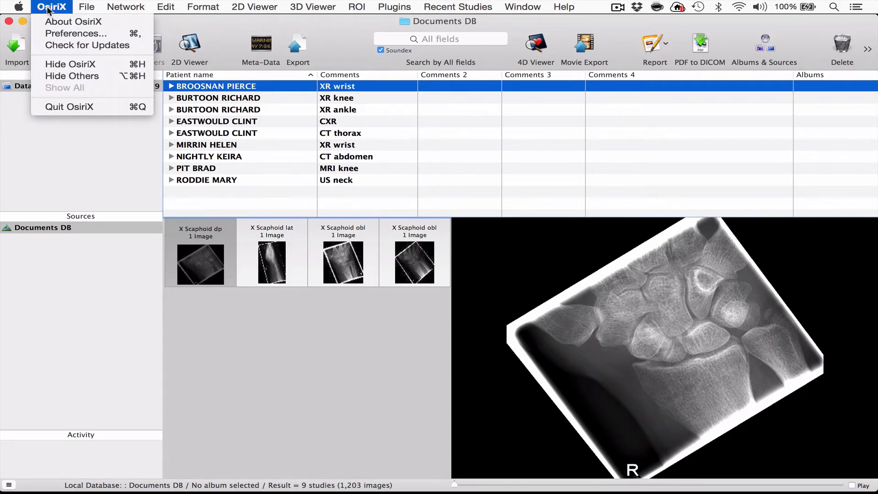
left_click(52, 33)
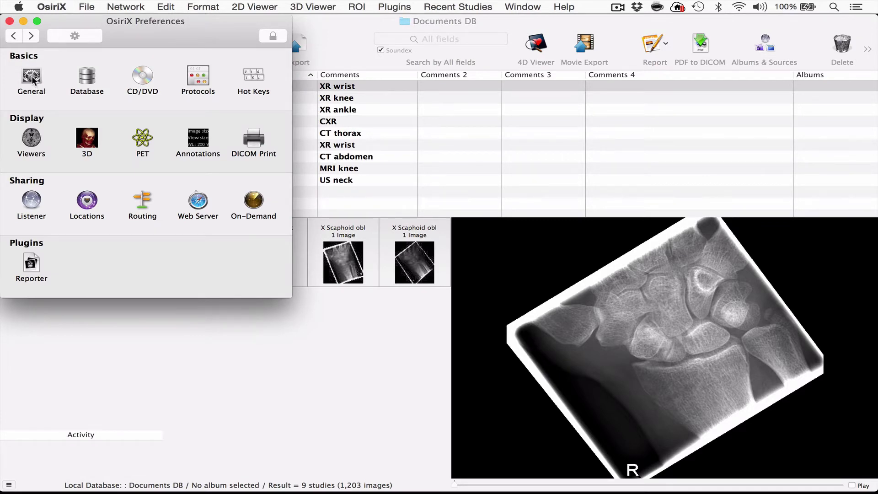
- From General preferences, save OsiriX-Preferences into the 'My current OsiriX plist file' folder
left_click(32, 81)
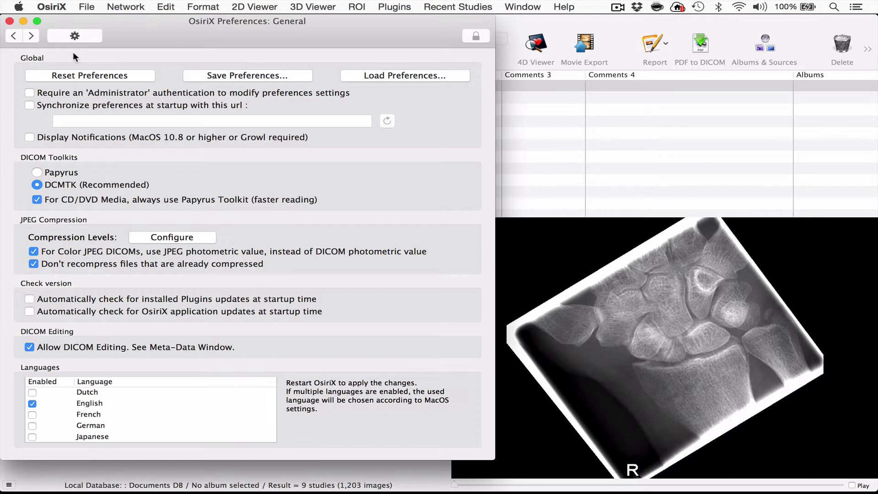
left_click(218, 76)
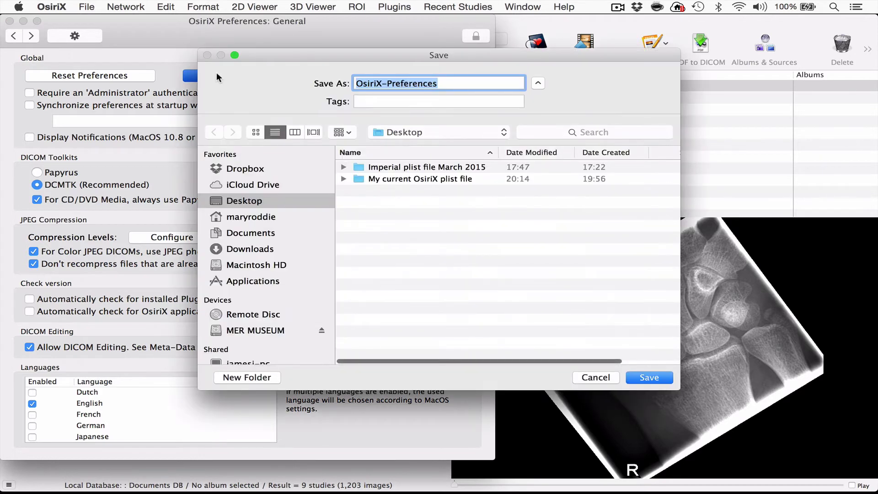
double_click(356, 178)
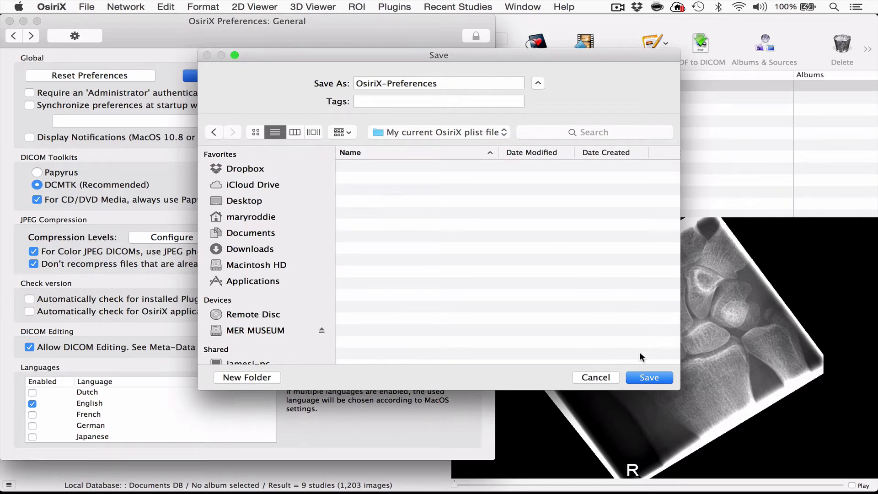
left_click(651, 377)
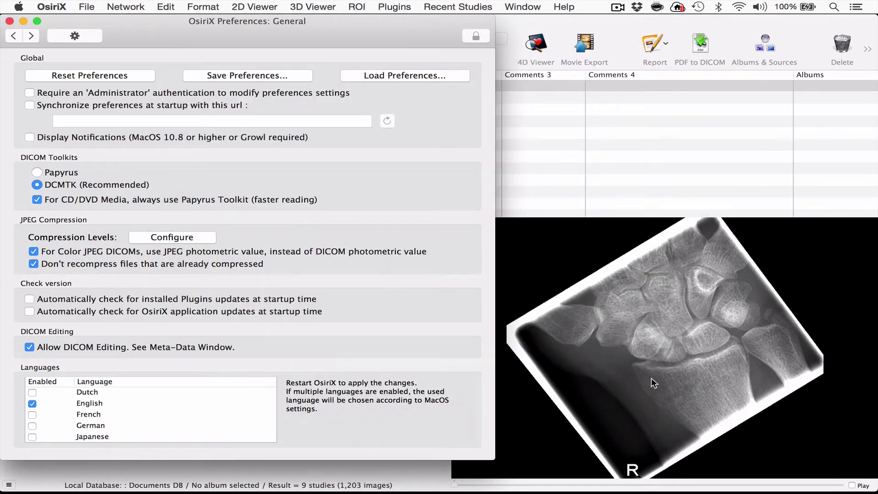
- Close Preferences, minimise the database window, and verify OsiriX-Preferences.plist (119 KB) is in the folder
left_click(9, 21)
left_click(23, 22)
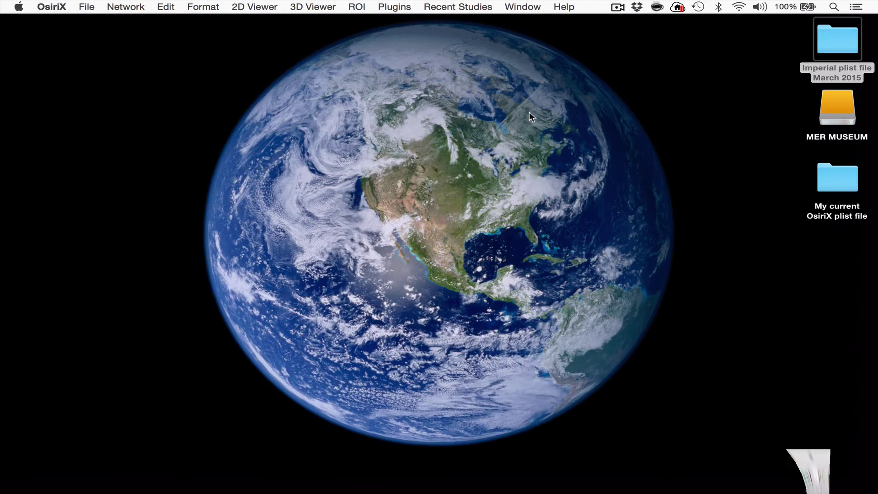
double_click(849, 183)
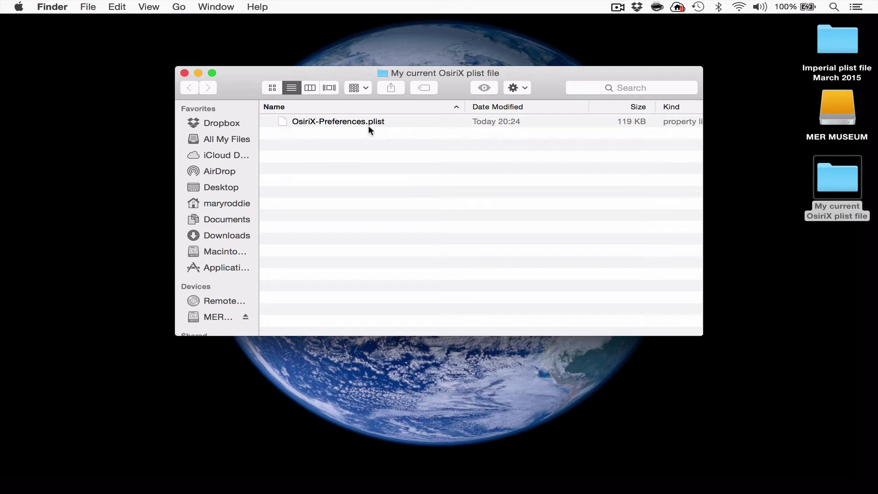
left_click(183, 73)
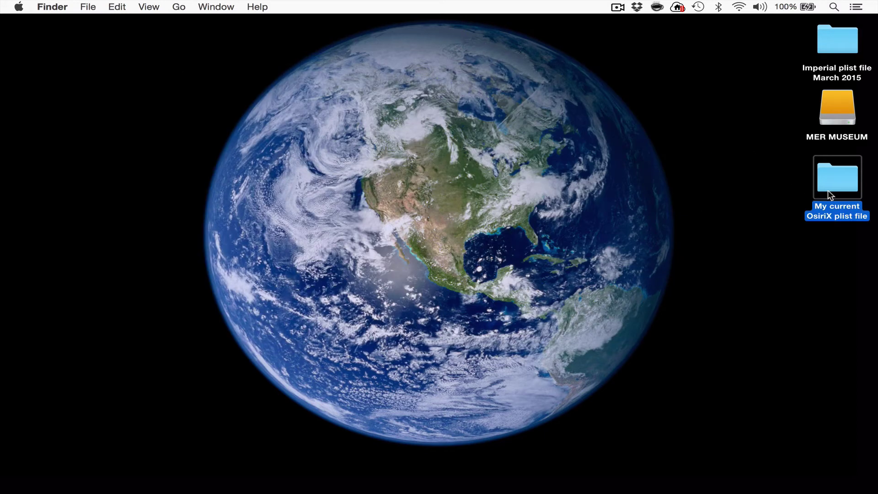
left_click(827, 247)
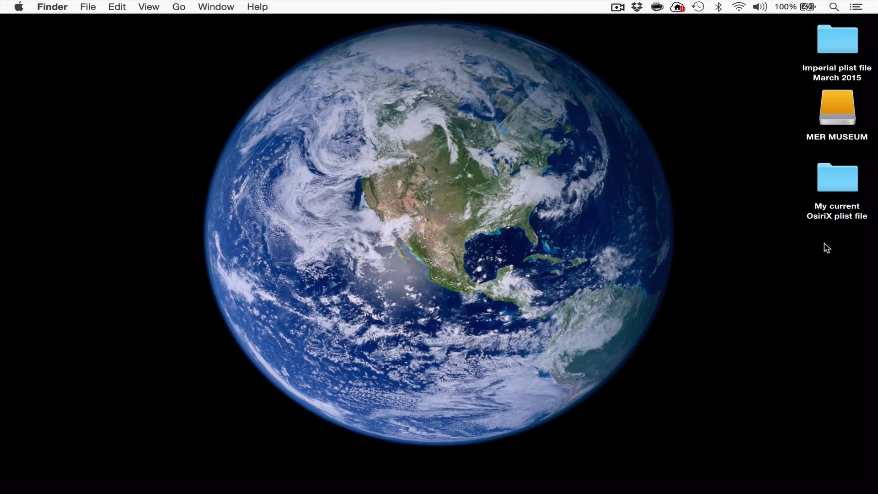
- In General preferences, pick OsiriX-Preferences.plist from Desktop > Imperial plist file March 2015 to load
mouse_move(398, 487)
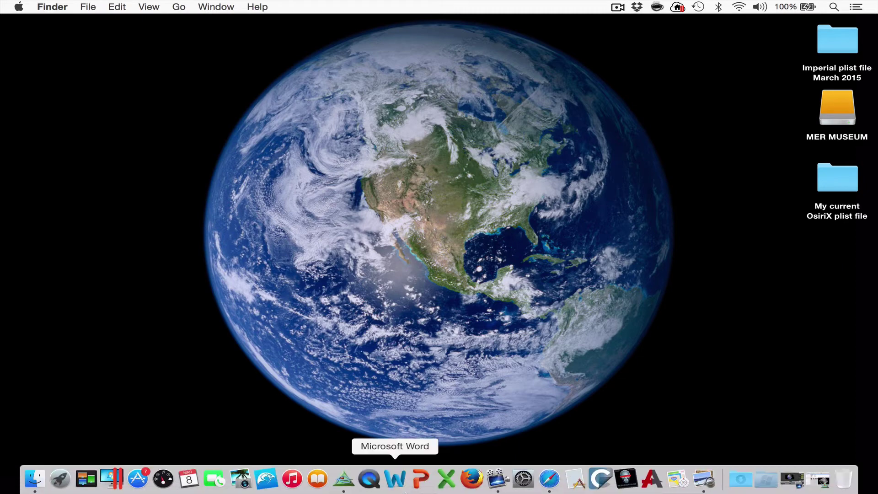
left_click(346, 483)
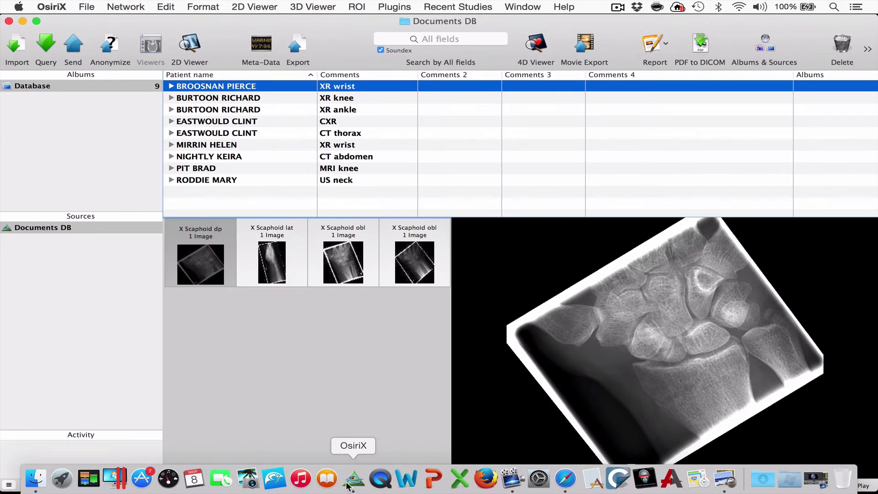
left_click(61, 9)
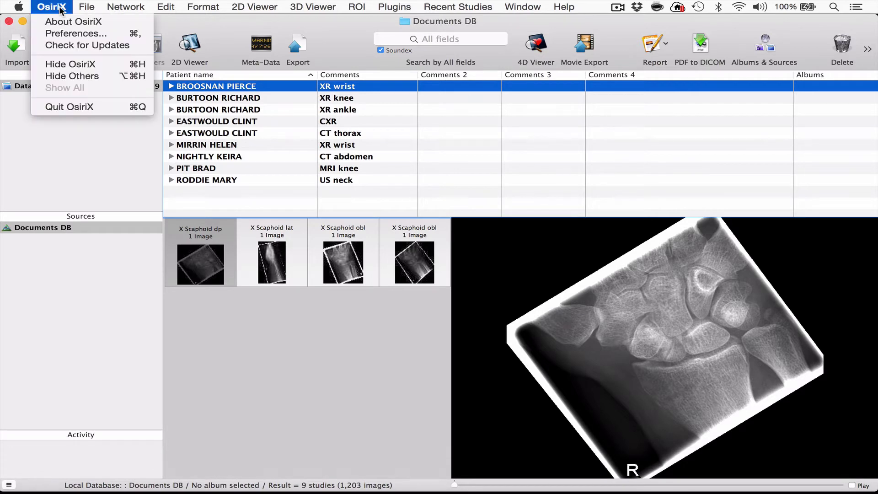
left_click(60, 32)
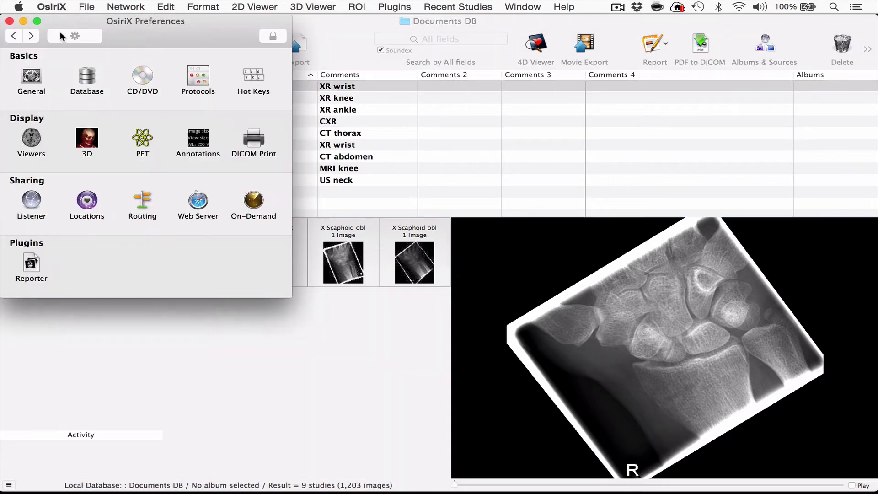
left_click(32, 77)
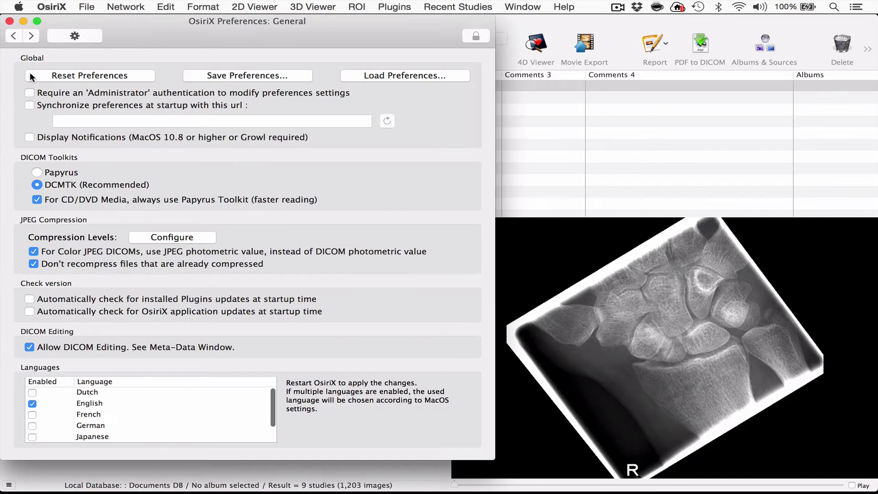
left_click(424, 76)
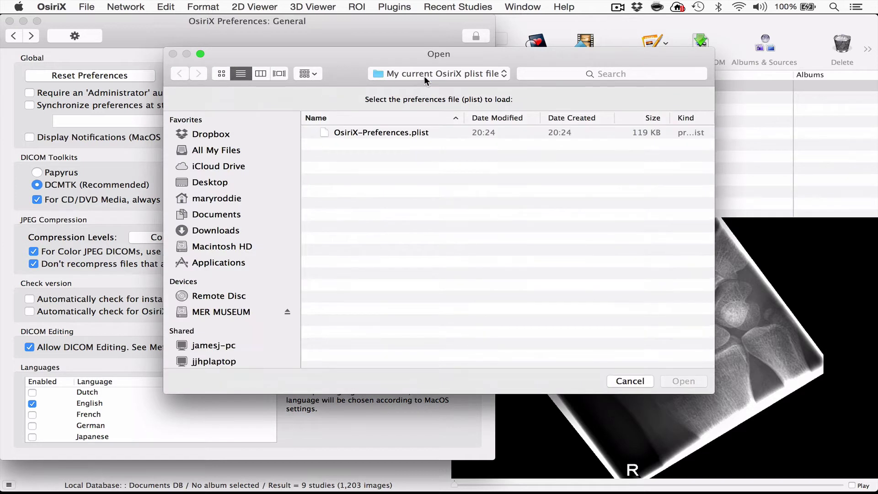
left_click(195, 183)
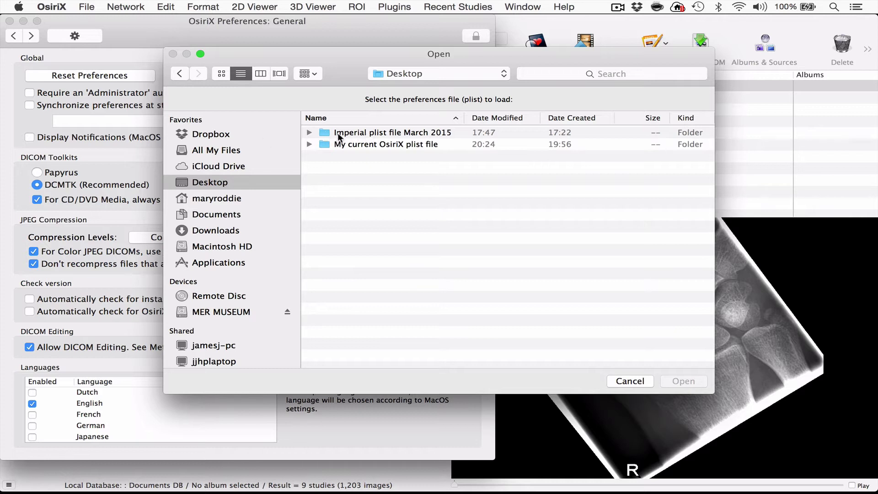
double_click(324, 132)
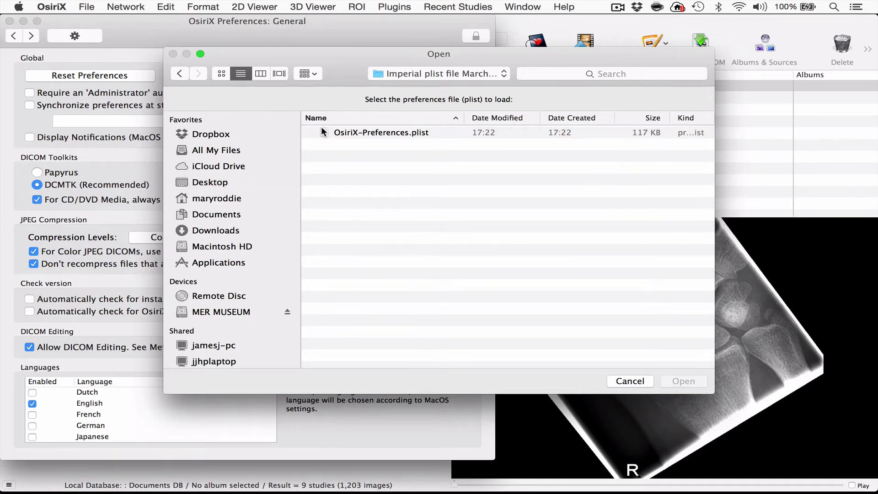
left_click(361, 130)
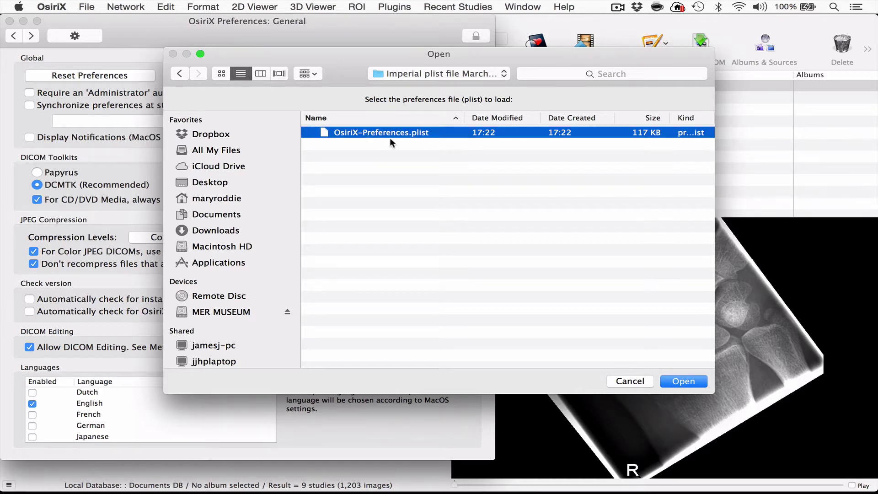
- Load the Imperial March 2015 preferences, confirm replacing the current ones, and quit OsiriX
left_click(671, 383)
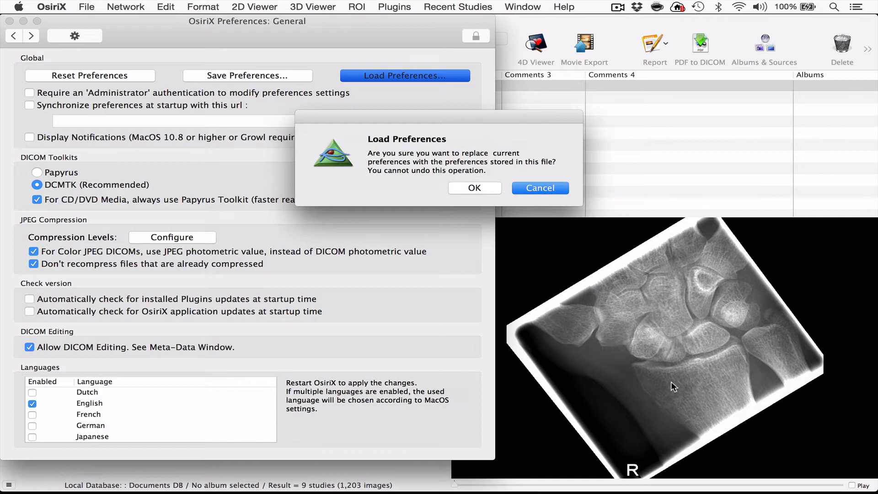
left_click(475, 188)
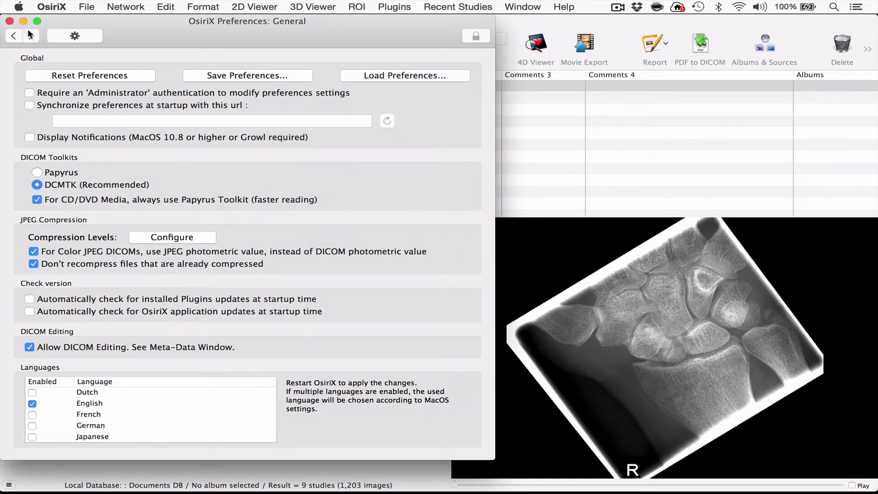
left_click(9, 22)
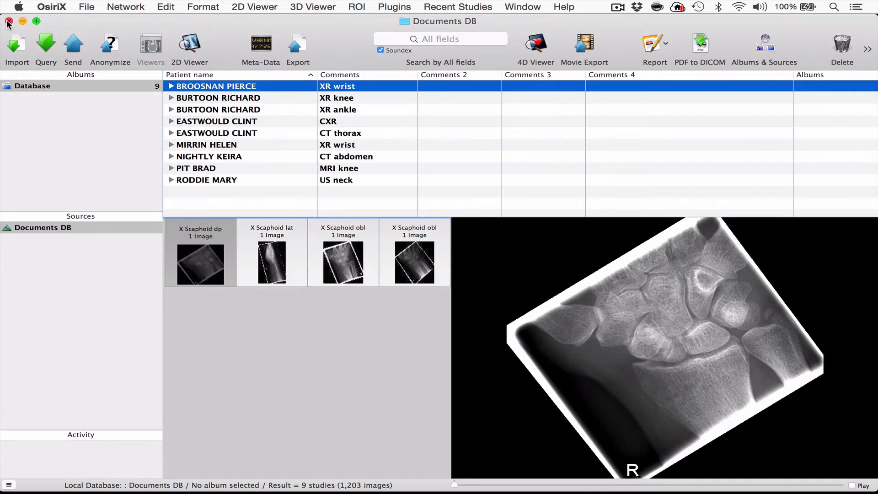
left_click(50, 8)
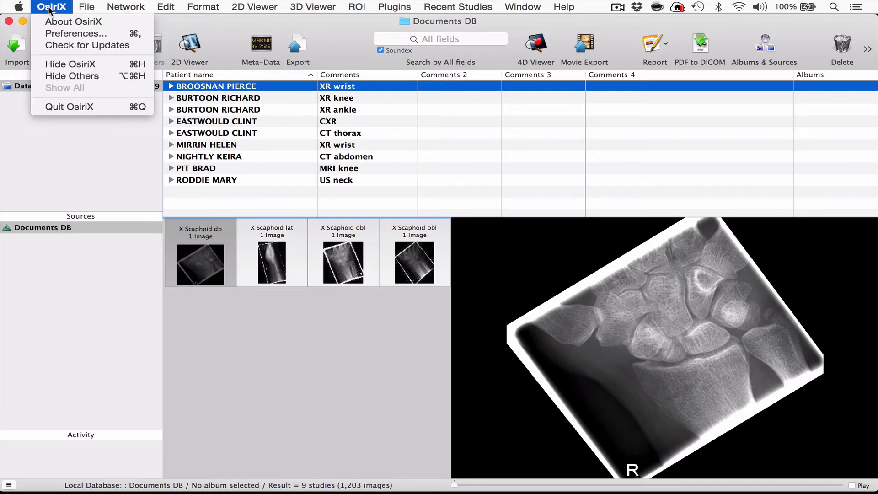
left_click(54, 106)
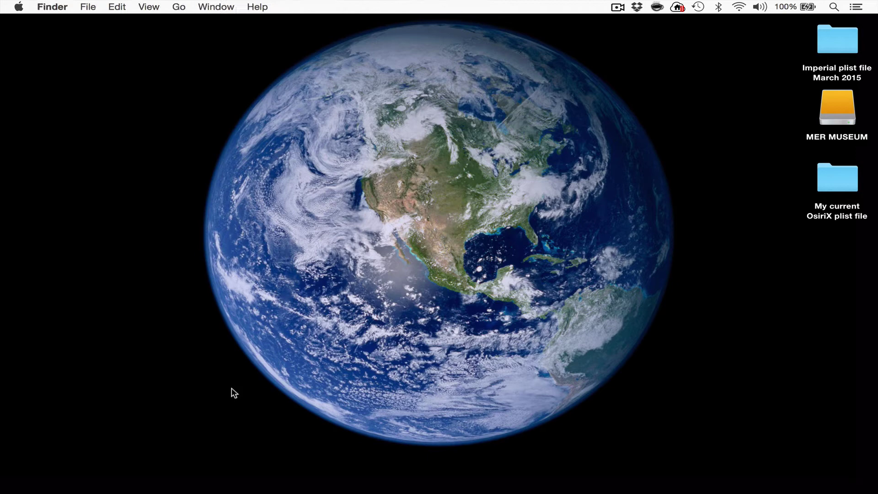
- Relaunch OsiriX, reopening the Documents DB list of 9 studies with the loaded preferences
mouse_move(380, 491)
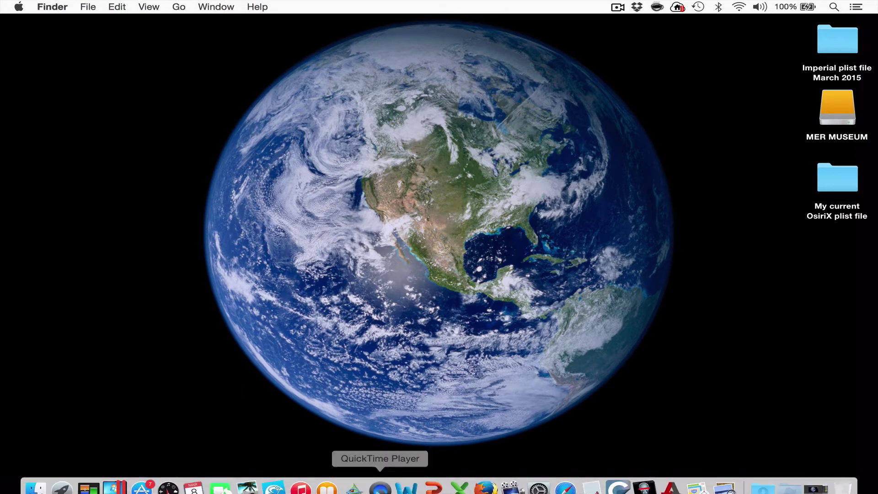
left_click(359, 483)
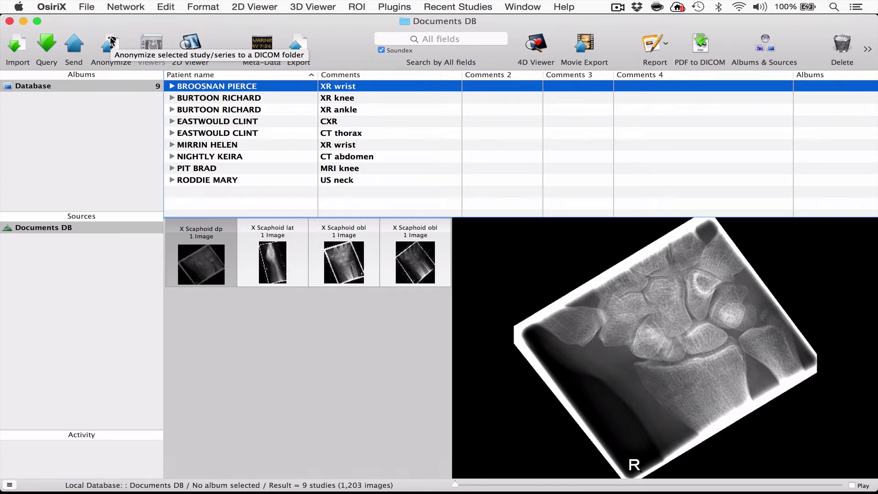
left_click(112, 42)
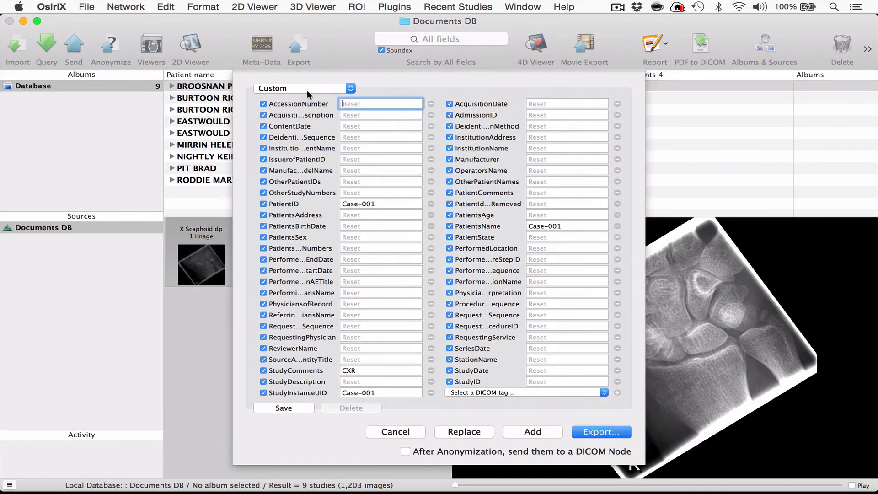
left_click(308, 87)
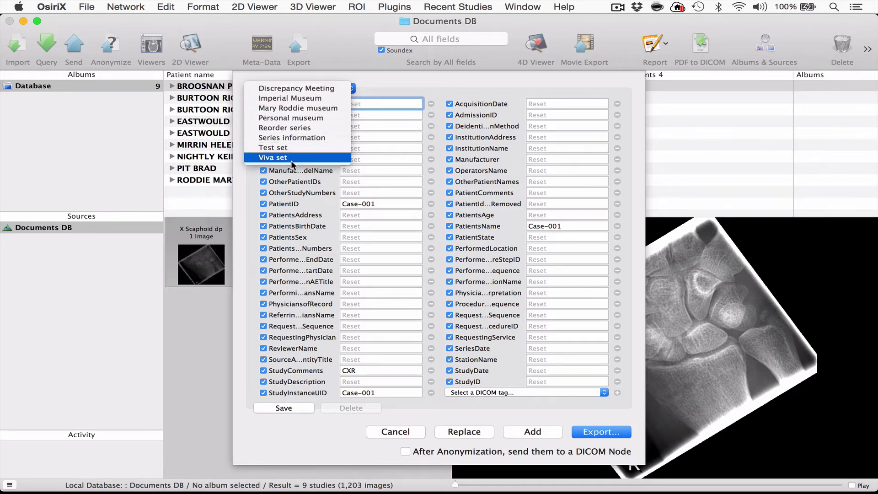
left_click(395, 431)
left_click(395, 431)
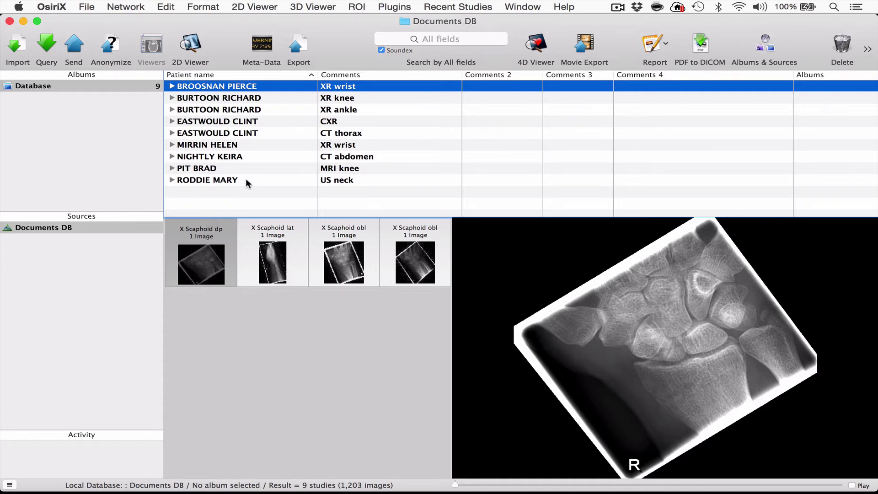
- Minimise the Documents DB window to reveal the desktop
left_click(25, 21)
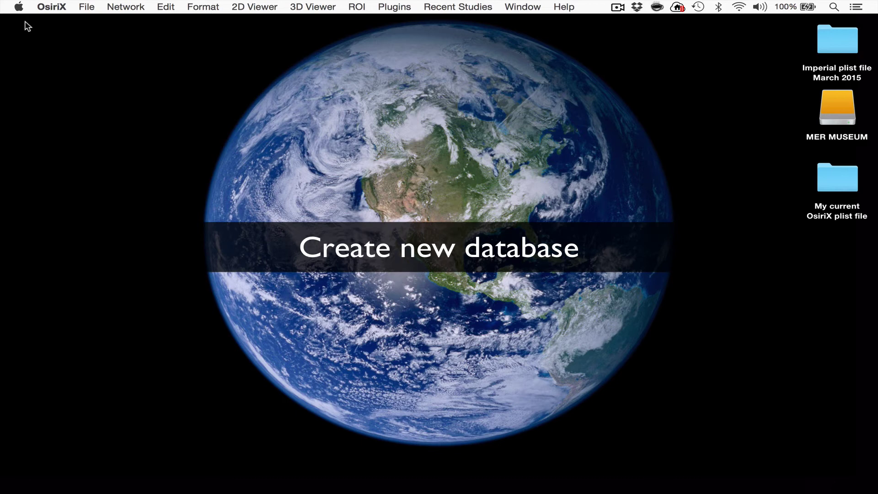
- Create a desktop folder named 'My cases' and confirm it is empty
left_click(91, 65)
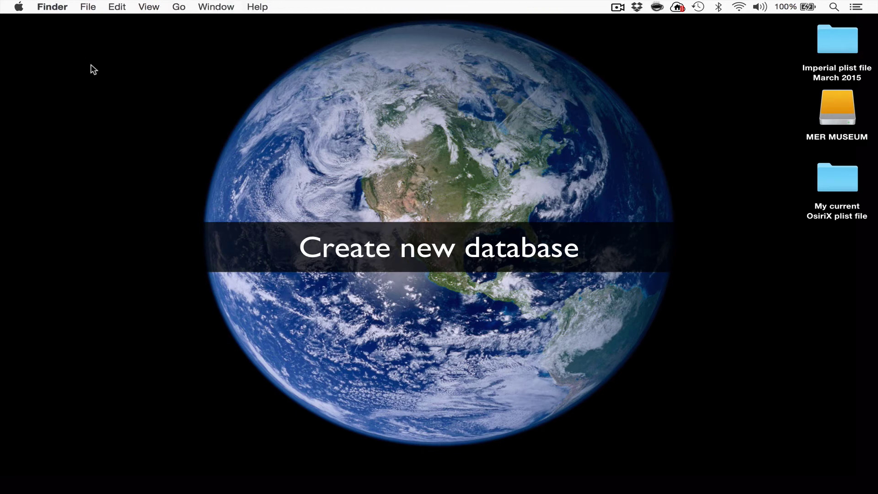
left_click(89, 7)
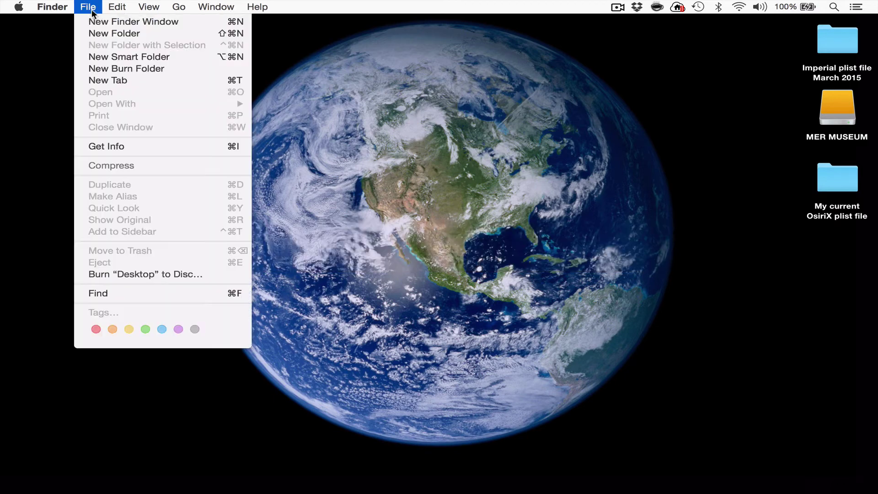
left_click(94, 33)
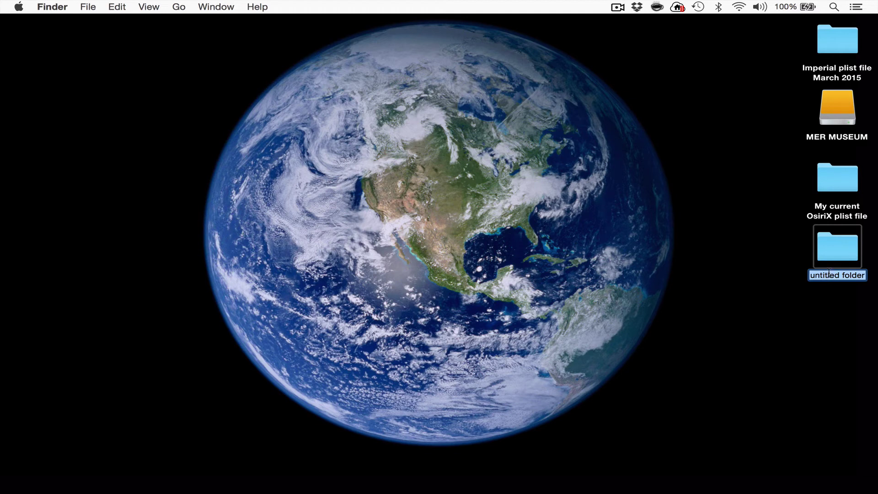
type("My case")
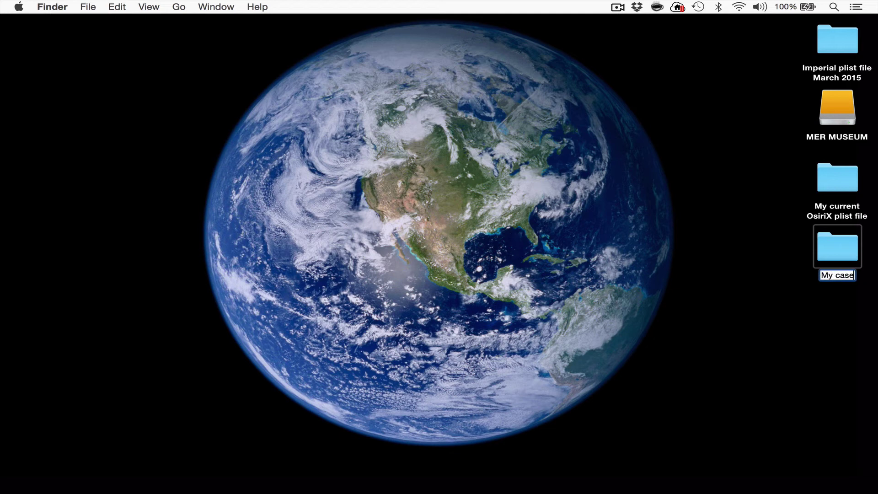
type("s")
left_click(847, 332)
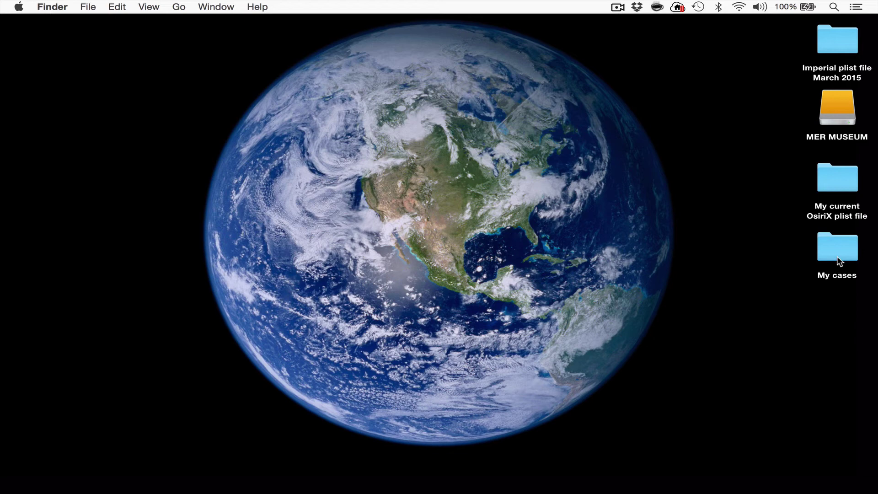
double_click(835, 245)
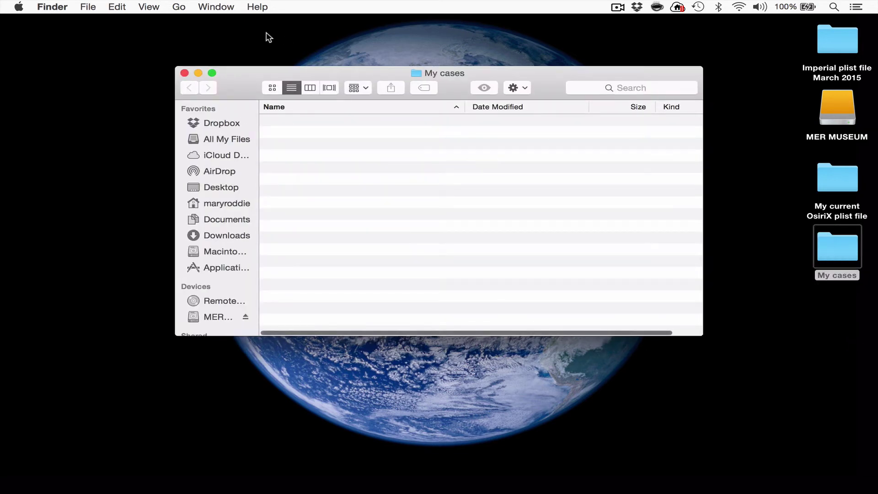
left_click(184, 73)
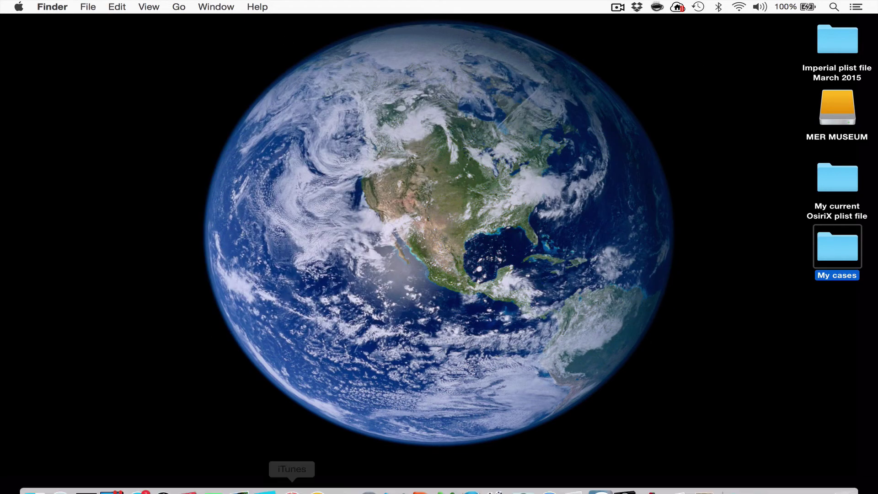
- Create a new database folder in Desktop's My cases folder, adding the My cases DB source
left_click(344, 487)
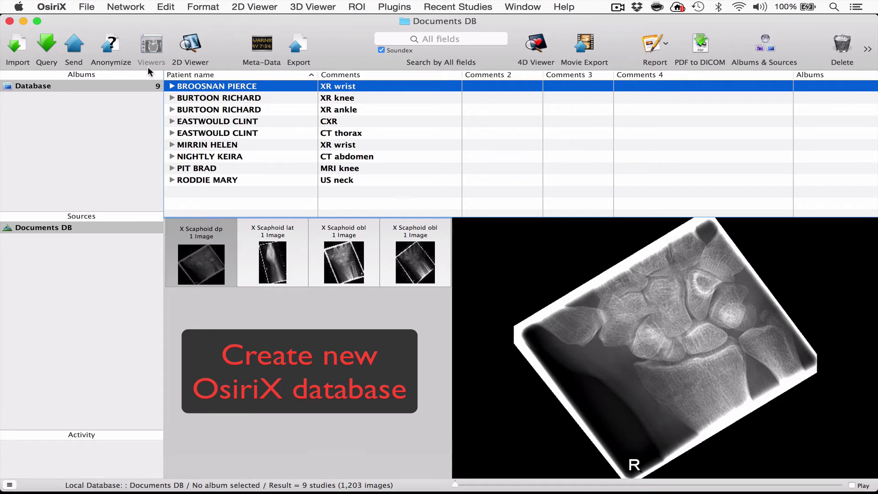
left_click(91, 8)
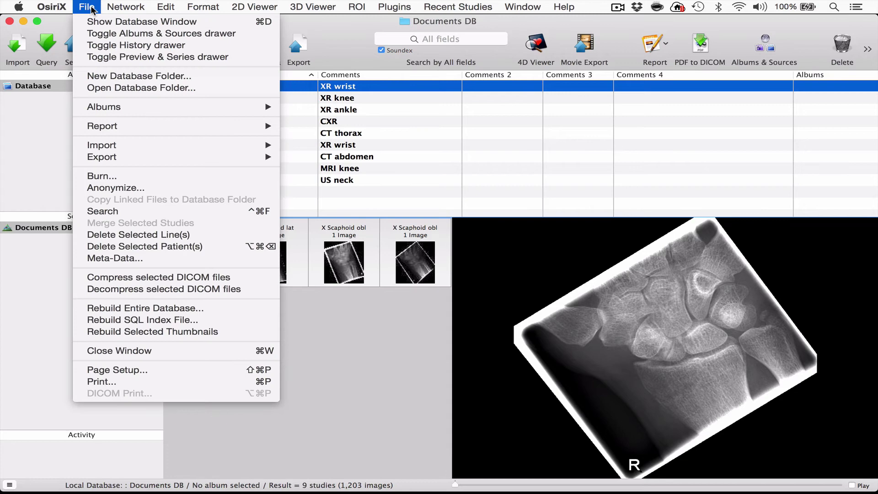
left_click(106, 81)
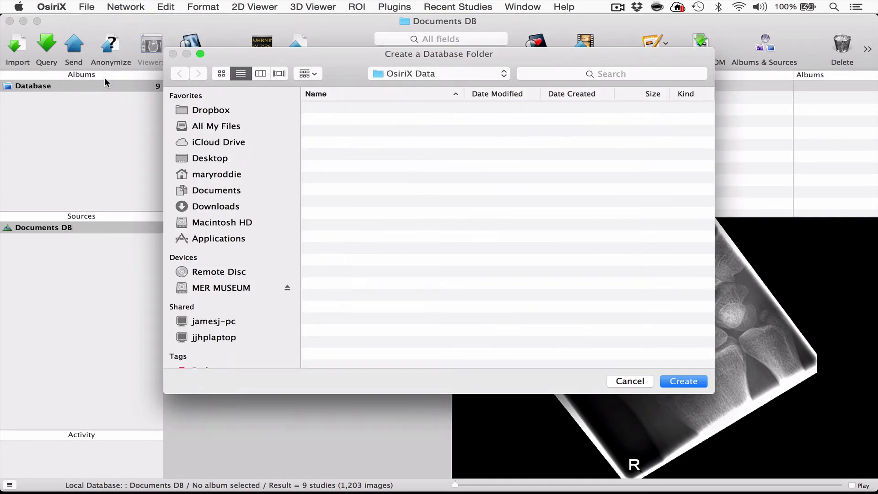
left_click(203, 160)
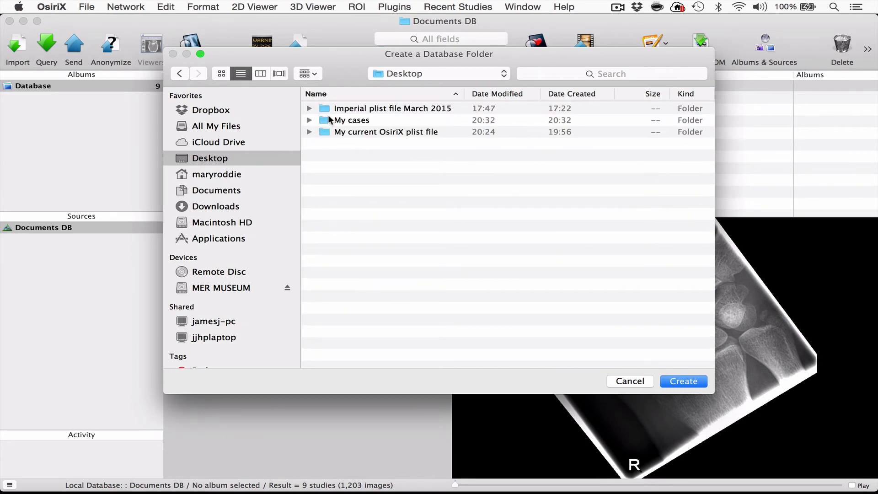
left_click(326, 122)
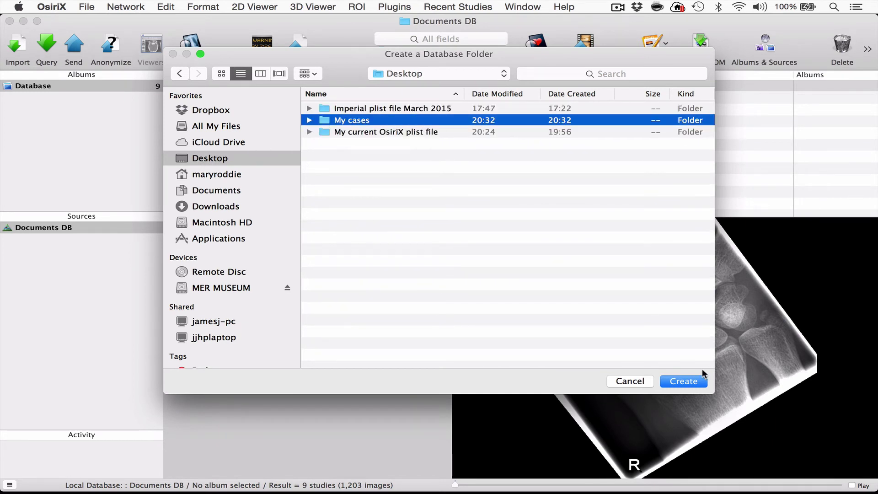
left_click(668, 385)
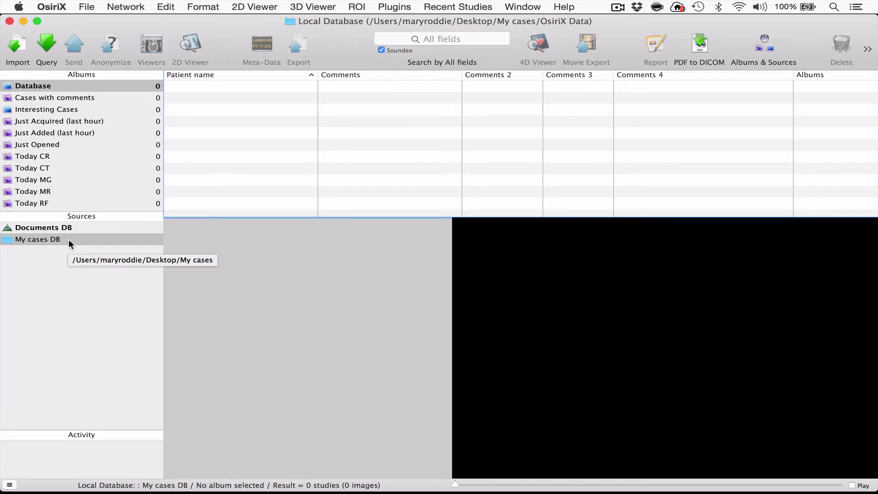
- Drag all nine Documents DB studies onto My cases DB, check the copies, then return to Documents DB
left_click(59, 226)
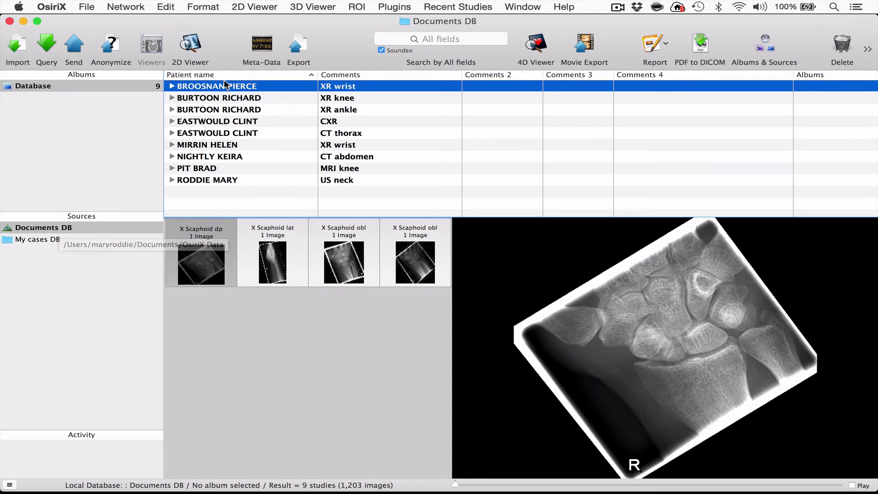
left_click(221, 180, "shift")
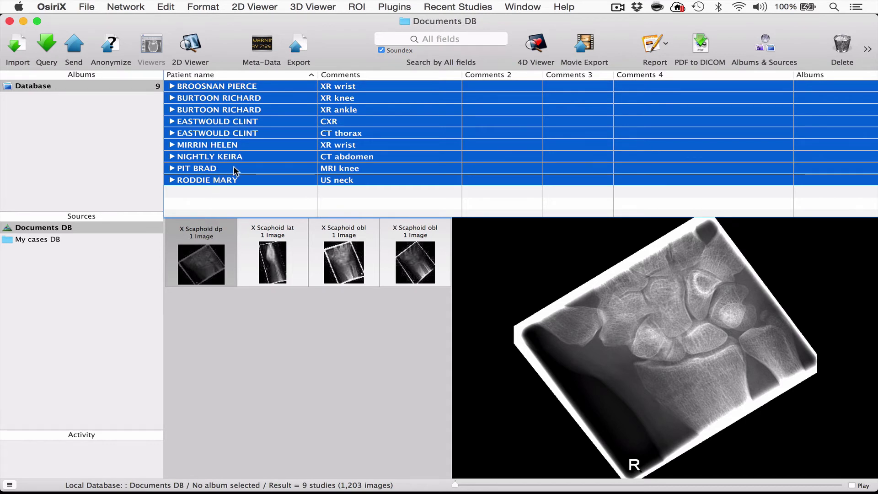
left_click_drag(234, 170, 42, 241)
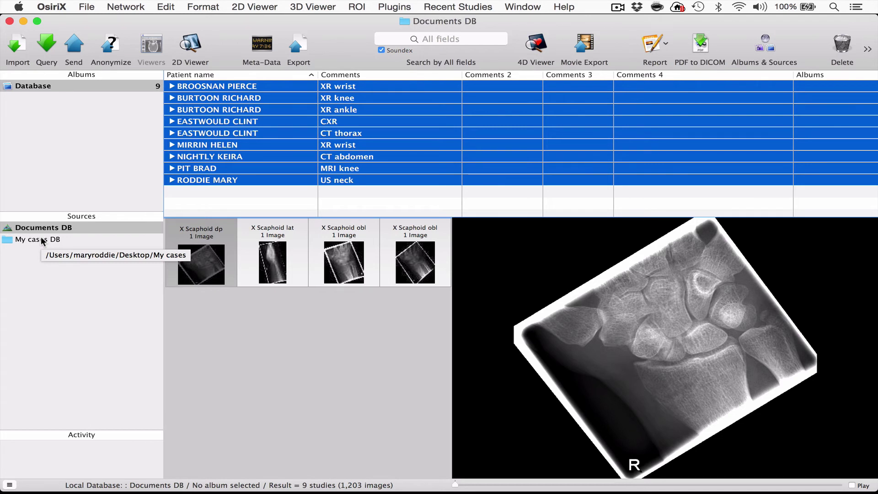
left_click(42, 240)
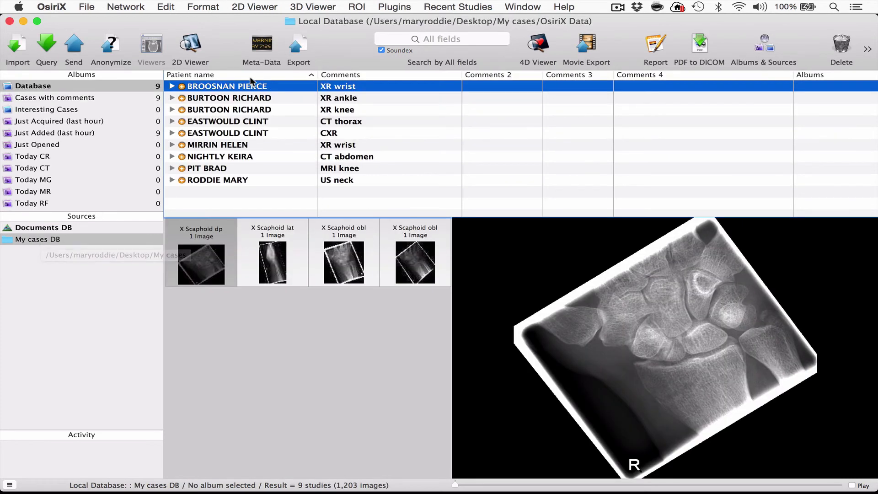
left_click(47, 228)
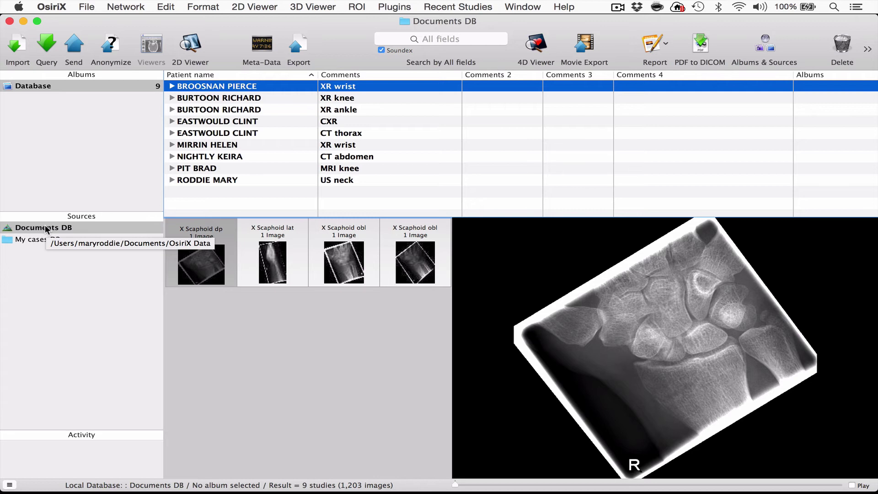
- Delete all nine selected studies from Documents DB, leaving it with 0 studies
left_click(196, 183, "shift")
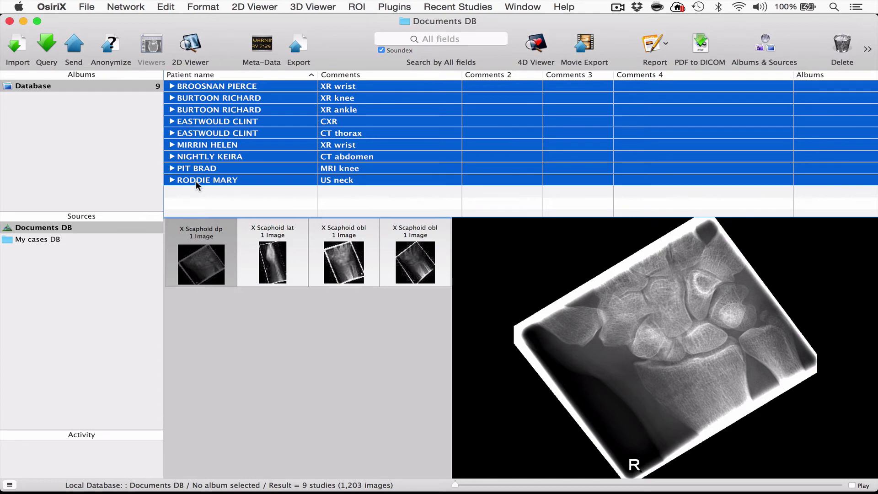
right_click(196, 180)
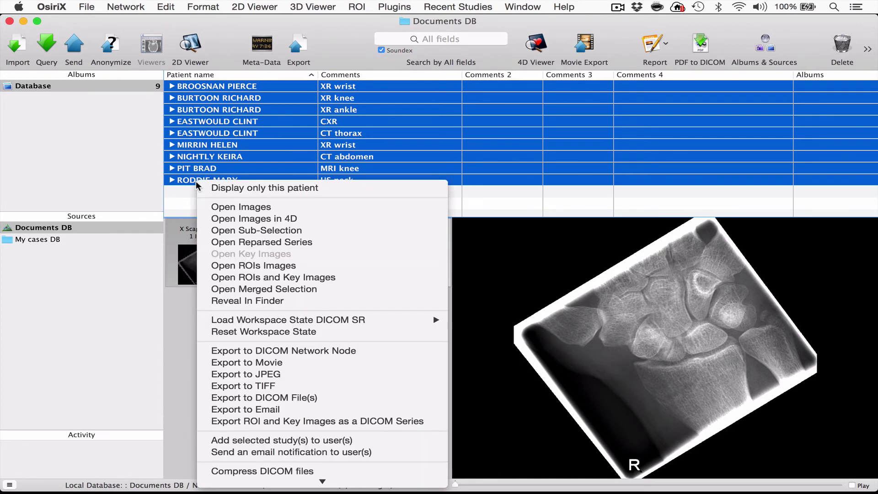
scroll(253, 457, "down", 10)
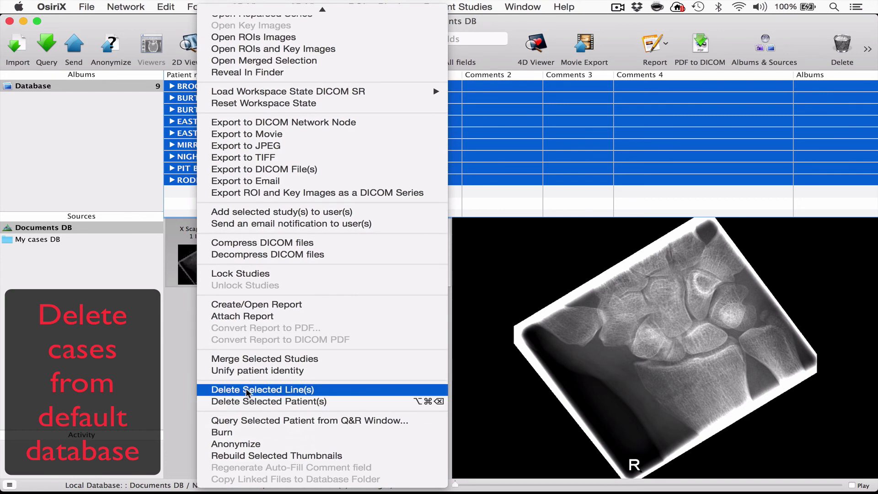
left_click(245, 390)
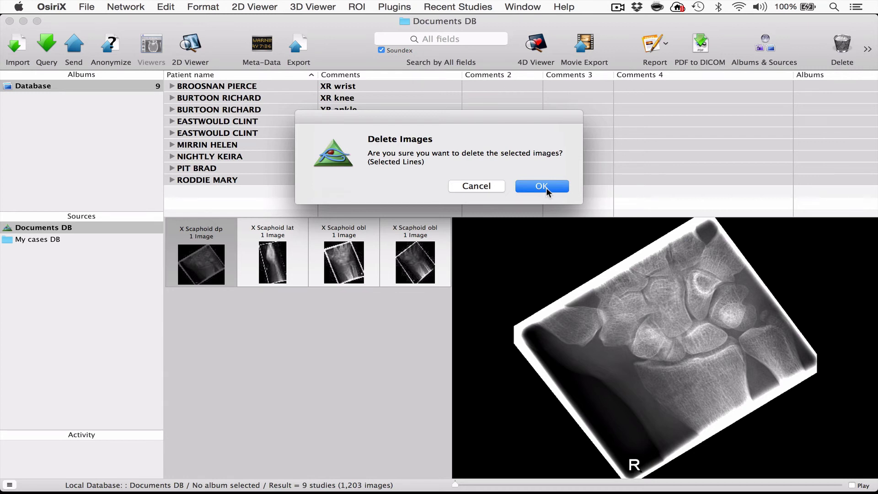
left_click(546, 187)
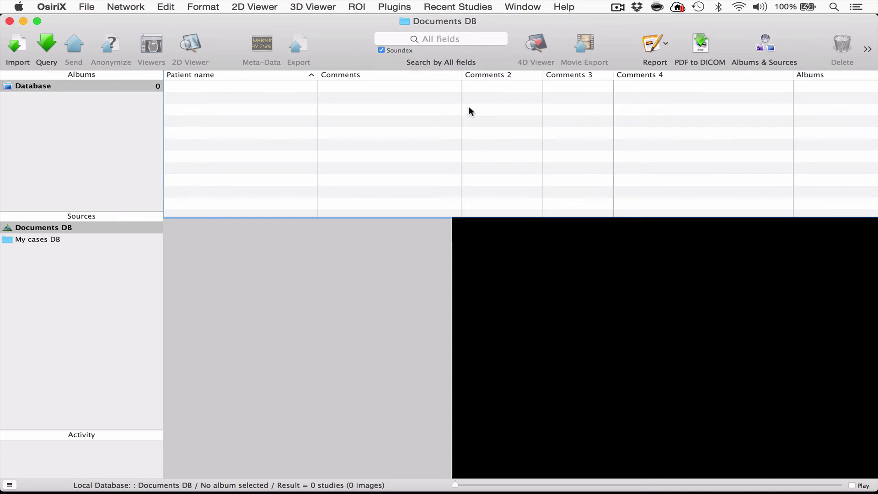
left_click(67, 227)
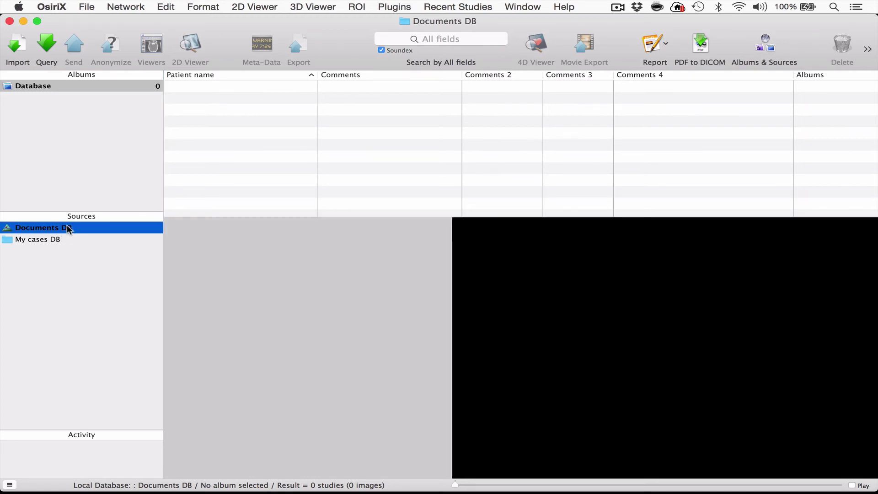
- Switch the database view to the My cases DB source
left_click(41, 239)
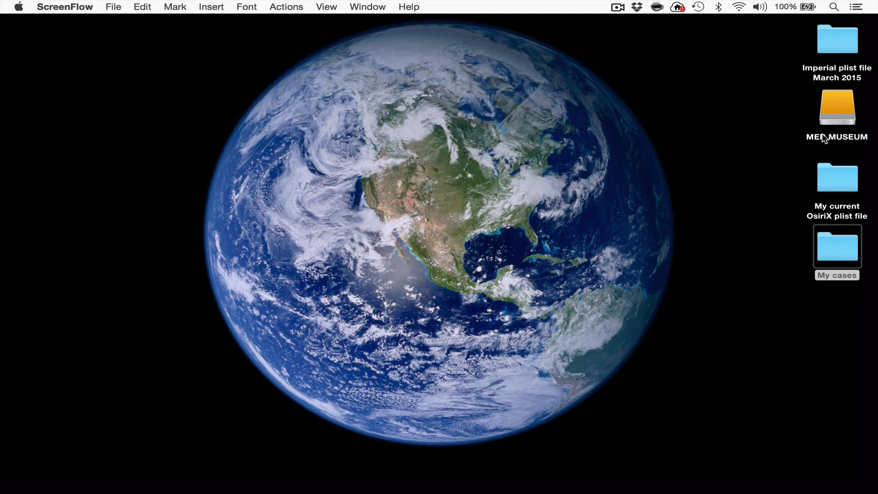
double_click(842, 107)
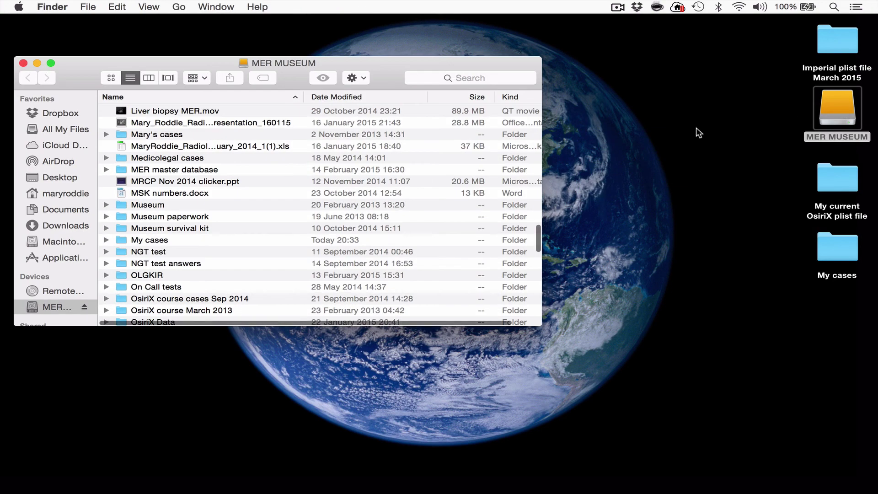
scroll(182, 146, "up", 10)
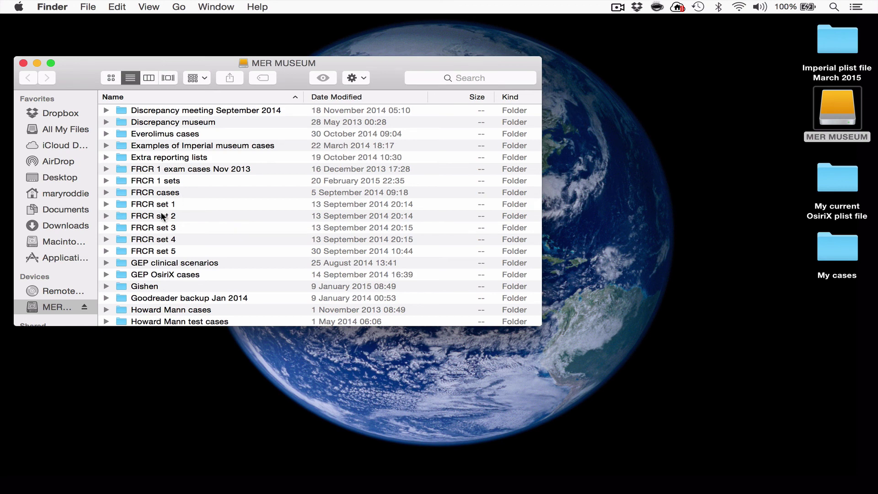
left_click(23, 62)
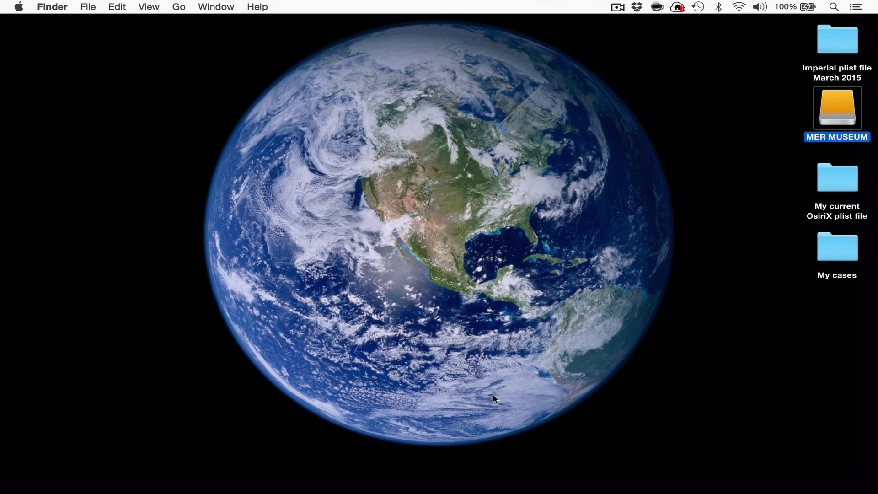
mouse_move(608, 491)
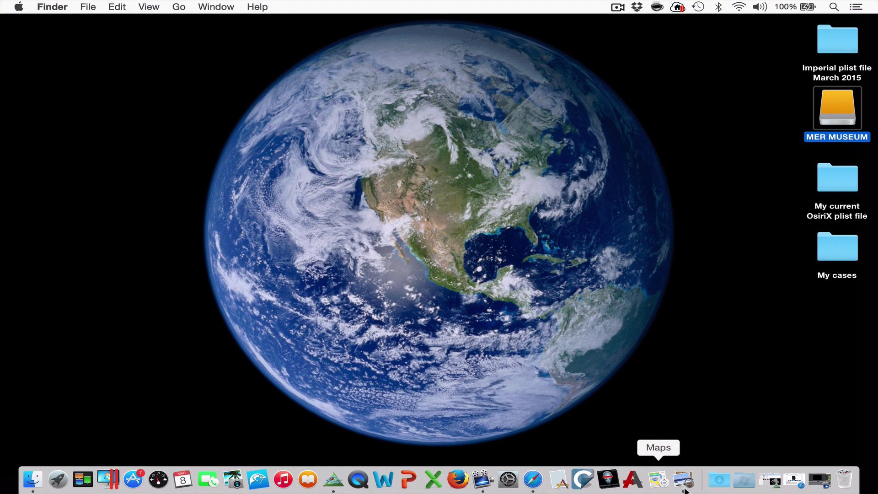
- Restore the diskAshur page and review the 1000GB models at £199.00 and £219.00
left_click(796, 482)
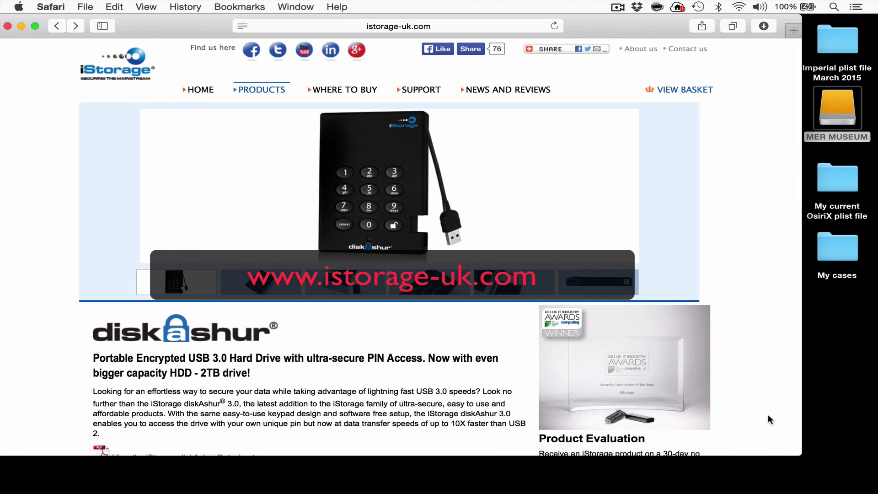
scroll(768, 418, "down", 1)
scroll(768, 414, "down", 3)
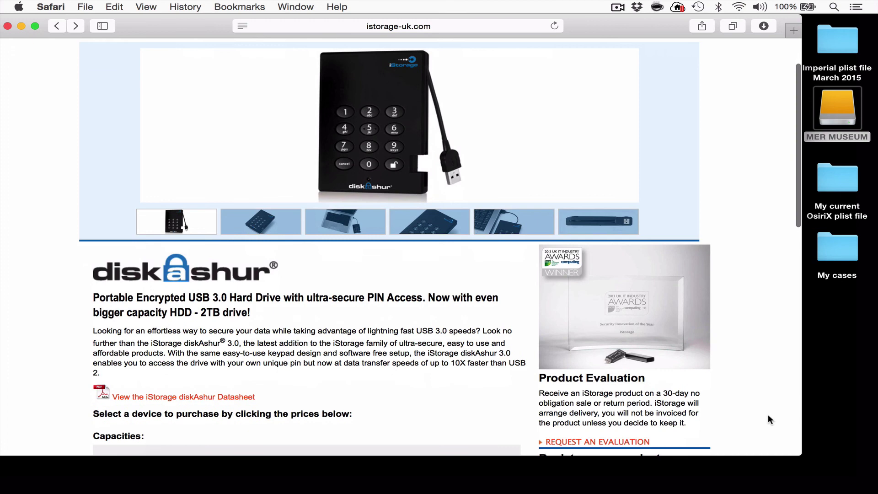
scroll(767, 414, "down", 4)
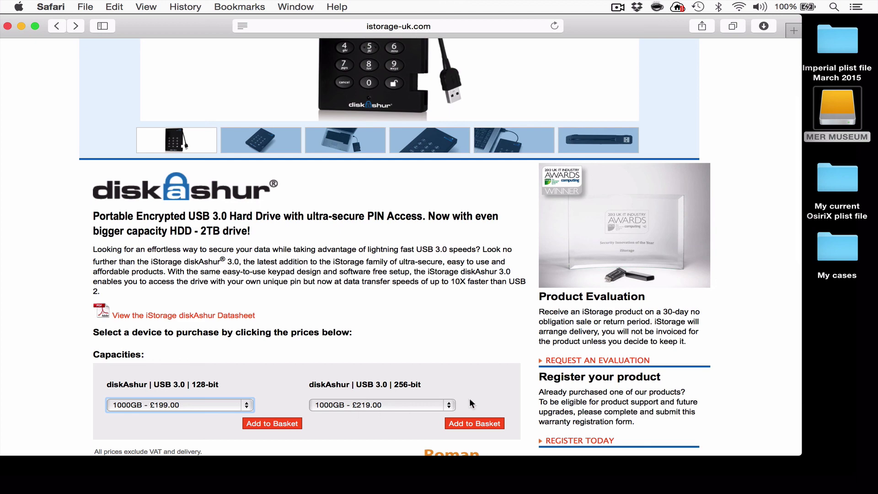
scroll(469, 398, "up", 3)
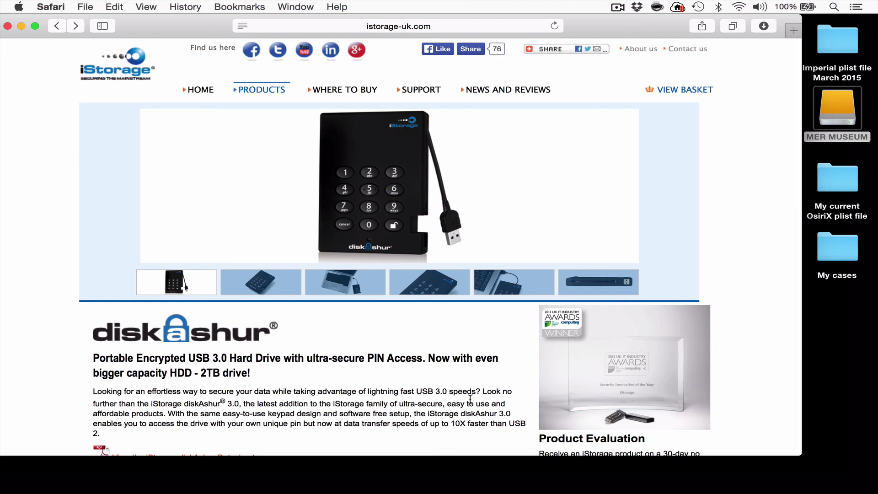
- Minimise the Safari diskAshur window to the Dock
left_click(21, 26)
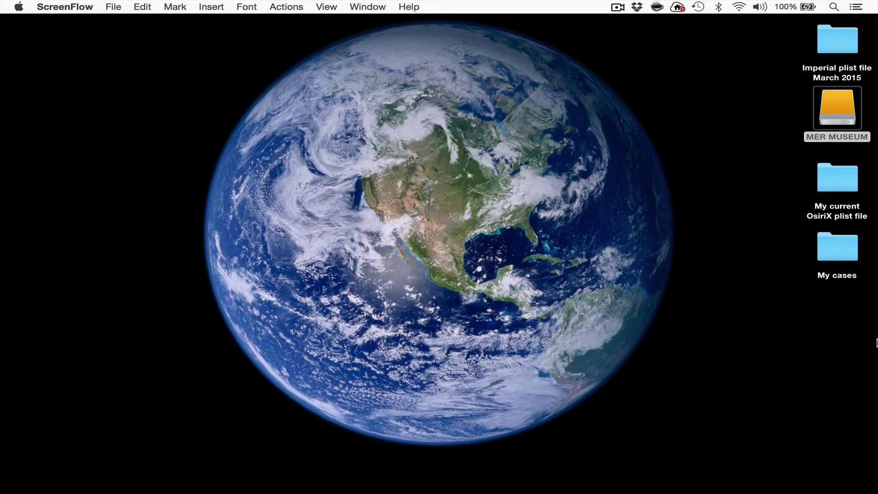